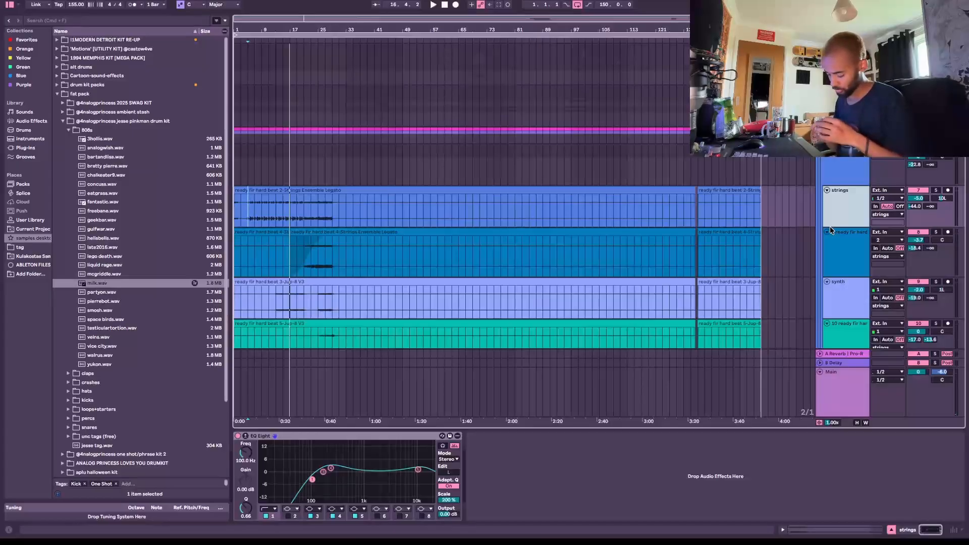
Step: Examine the string lead group's effects chain, from the first Glue Compressor and Delay to the sidechained Glue Compressor, and the surrounding string tracks
{"action": "left_click", "coordinate": [853, 251]}
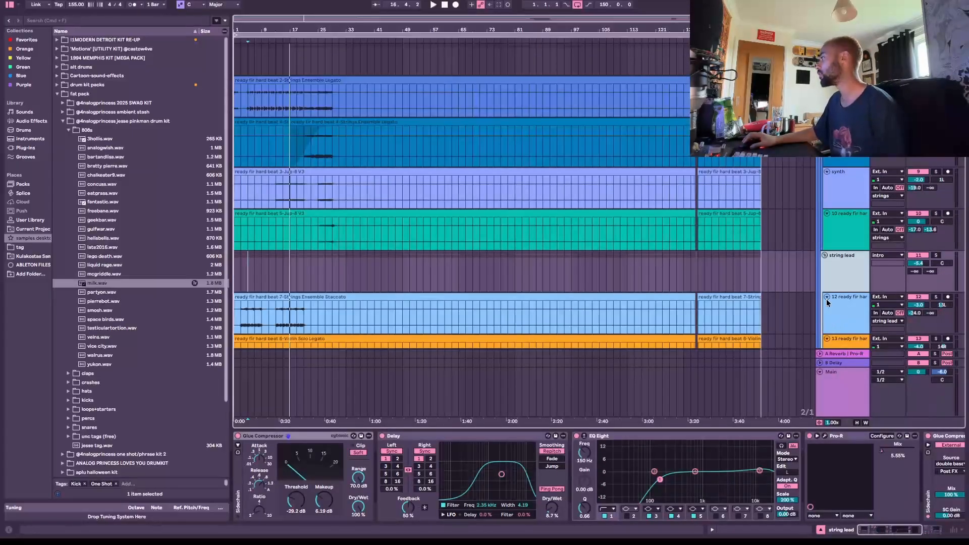
{"action": "scroll", "coordinate": [828, 301], "scroll_direction": "down", "scroll_amount": 5}
{"action": "scroll", "coordinate": [823, 475], "scroll_direction": "right", "scroll_amount": 3}
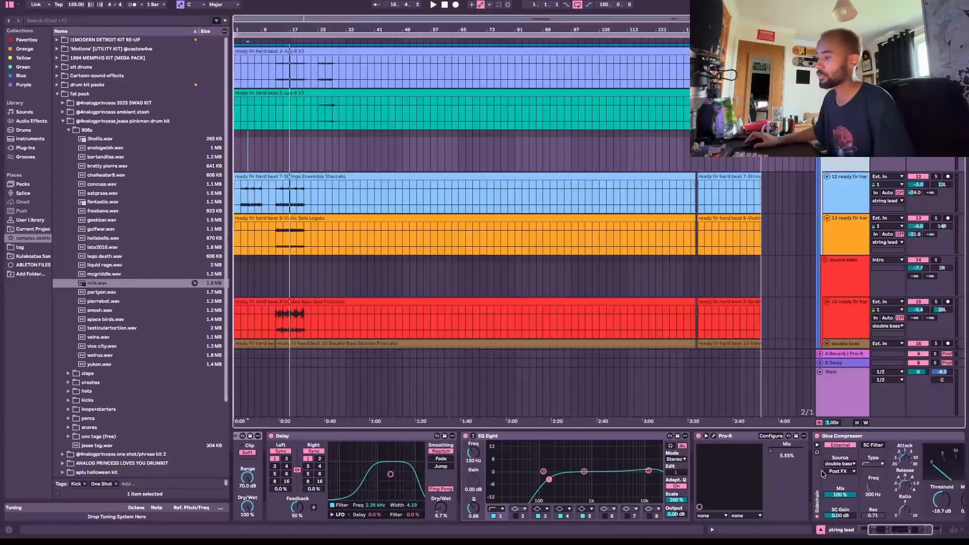
{"action": "scroll", "coordinate": [821, 474], "scroll_direction": "right", "scroll_amount": 3}
{"action": "scroll", "coordinate": [824, 365], "scroll_direction": "up", "scroll_amount": 3}
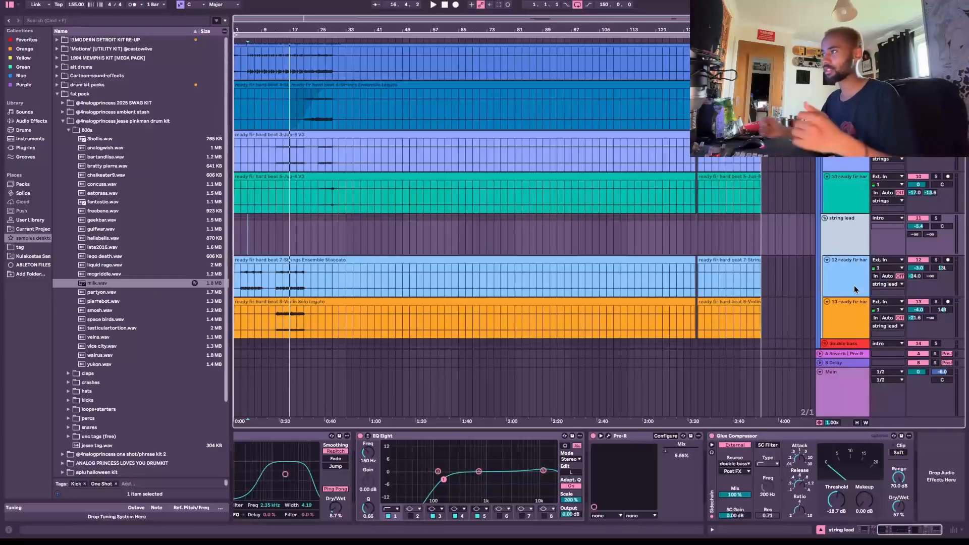
{"action": "scroll", "coordinate": [694, 217], "scroll_direction": "up", "scroll_amount": 5}
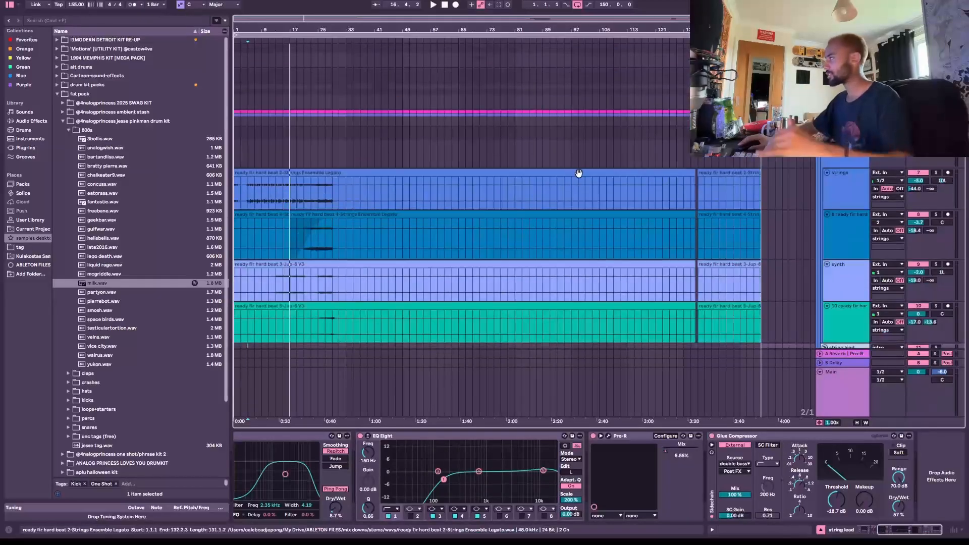
{"action": "scroll", "coordinate": [575, 175], "scroll_direction": "down", "scroll_amount": 6}
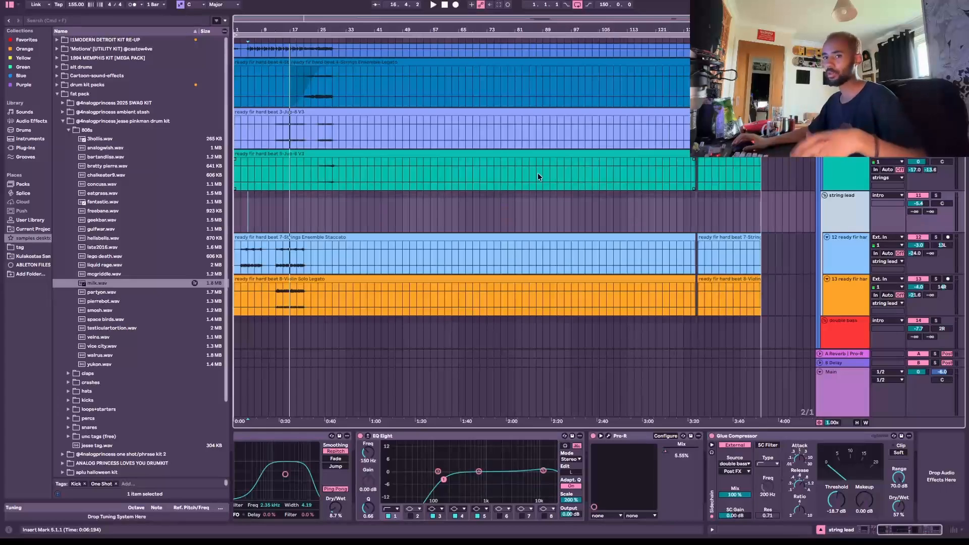
{"action": "scroll", "coordinate": [537, 179], "scroll_direction": "up", "scroll_amount": 5}
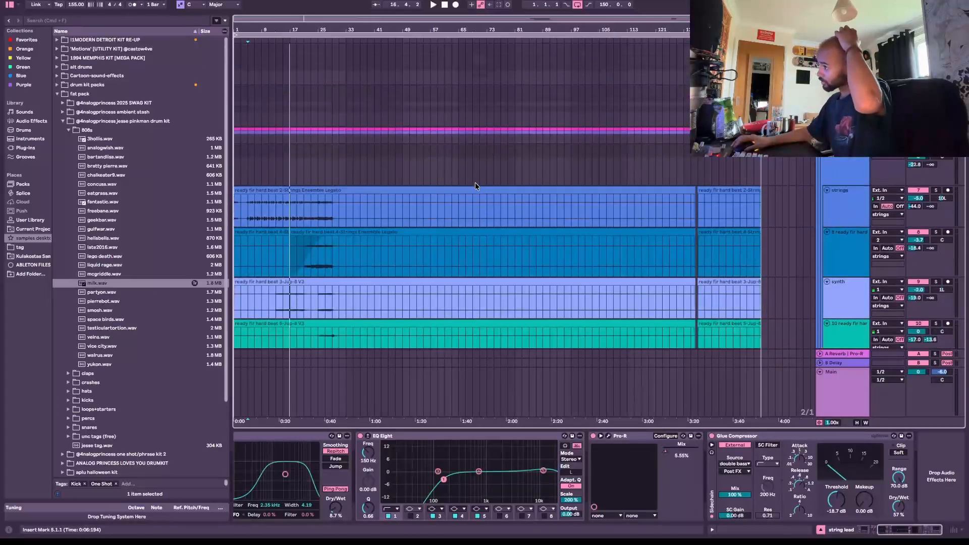
{"action": "scroll", "coordinate": [550, 190], "scroll_direction": "down", "scroll_amount": 4}
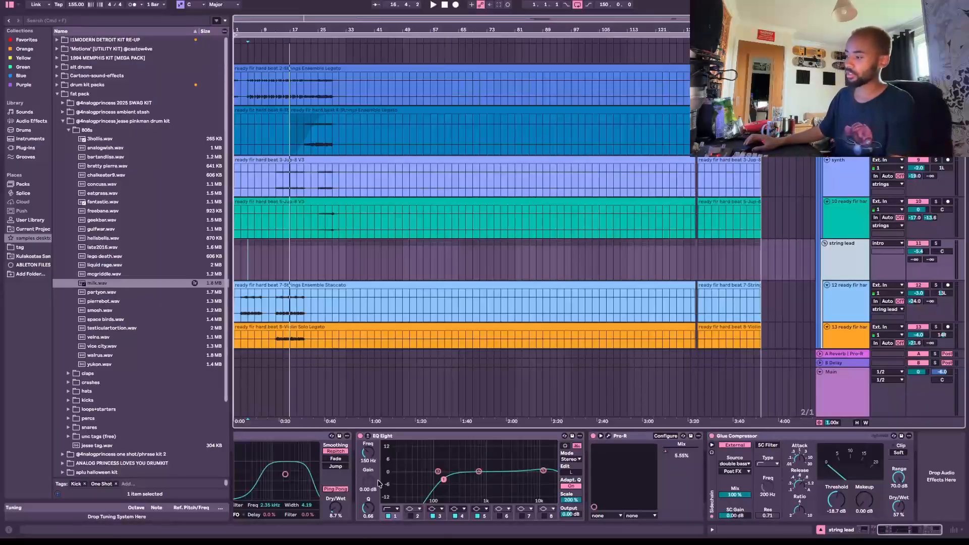
{"action": "scroll", "coordinate": [460, 502], "scroll_direction": "left", "scroll_amount": 3}
{"action": "scroll", "coordinate": [460, 501], "scroll_direction": "left", "scroll_amount": 3}
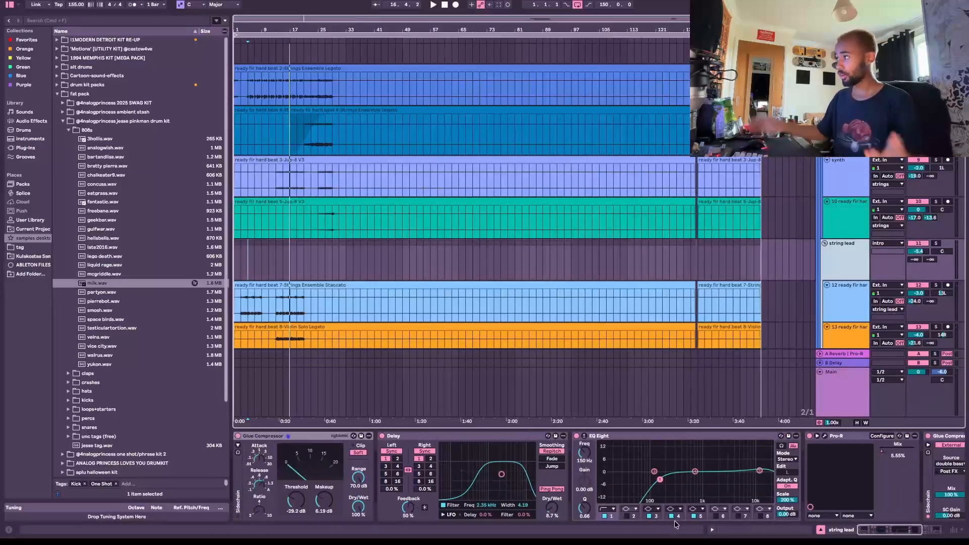
Step: Select the second Strings Ensemble Legato track and play back a short part of the string intro
{"action": "left_click", "coordinate": [842, 183]}
{"action": "left_click", "coordinate": [844, 136]}
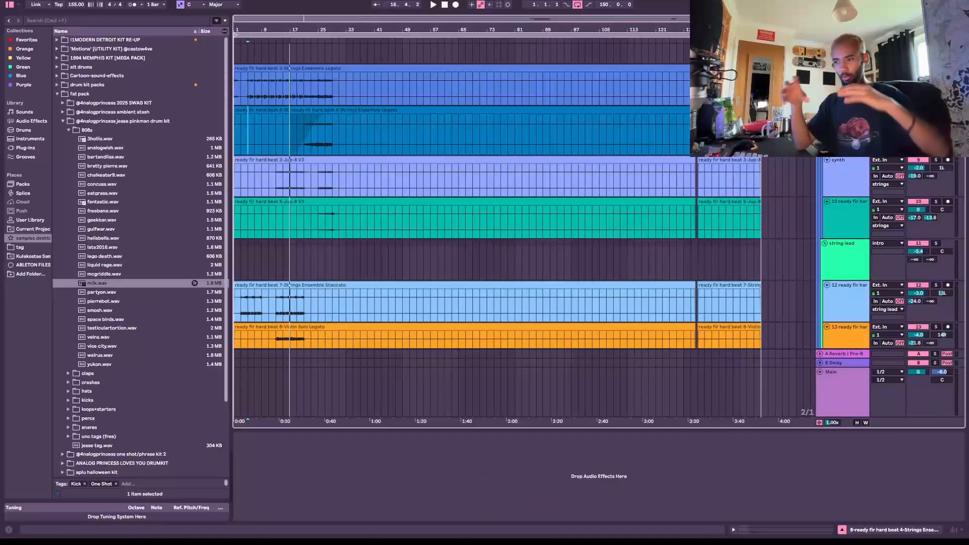
{"action": "key", "text": "space"}
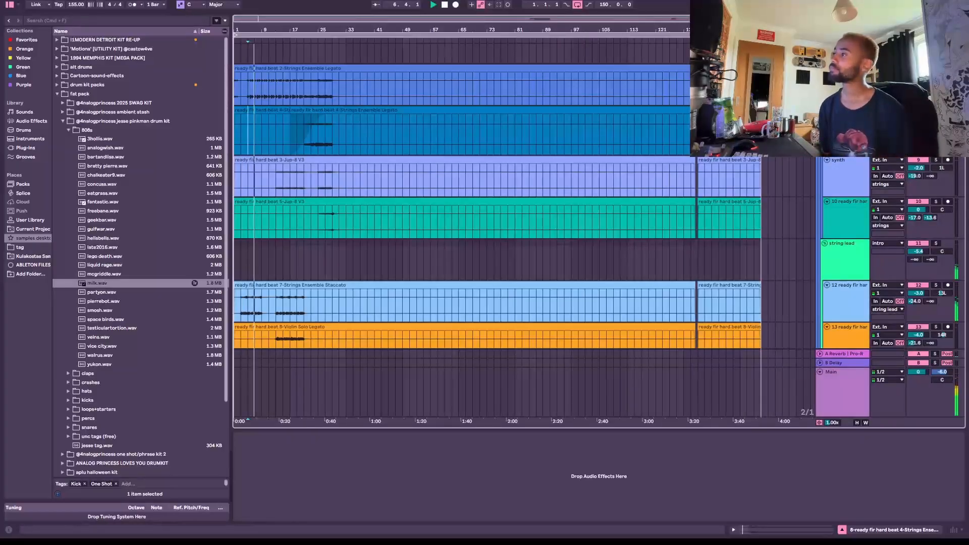
{"action": "key", "text": "space"}
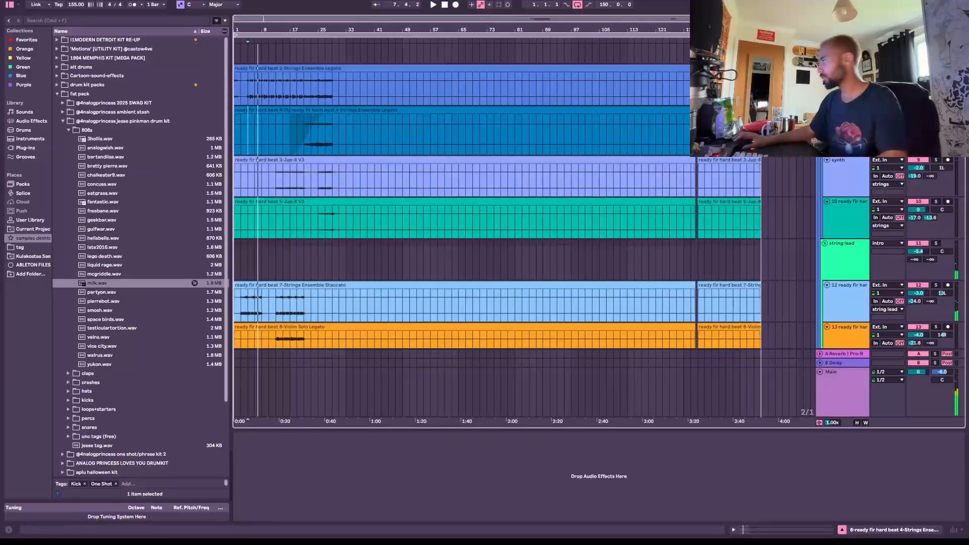
Step: Select a short range of the 31-Serum clip around bars 28 to 30 and unfold the 33-Serum track
{"action": "scroll", "coordinate": [423, 193], "scroll_direction": "down", "scroll_amount": 10}
{"action": "scroll", "coordinate": [423, 194], "scroll_direction": "down", "scroll_amount": 10}
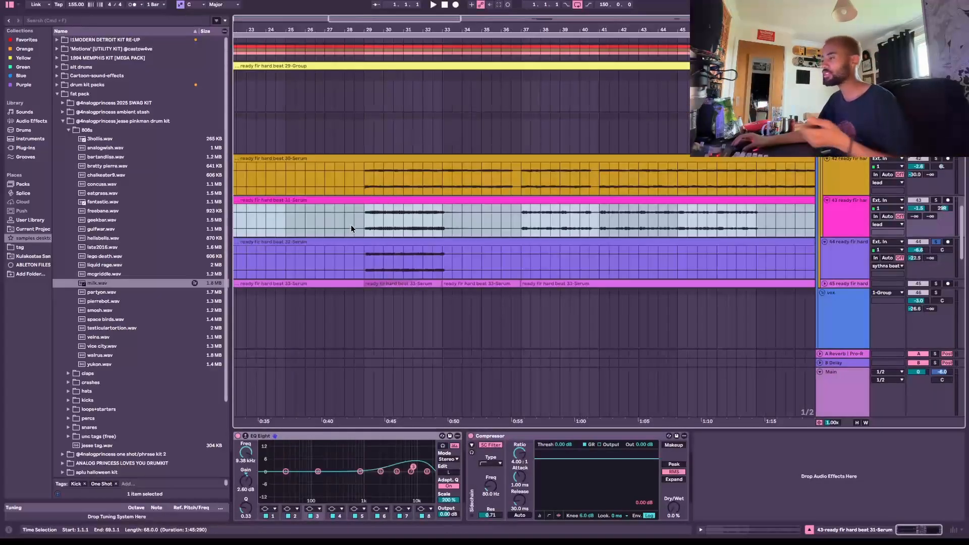
{"action": "left_click_drag", "start_coordinate": [349, 210], "coordinate": [396, 208]}
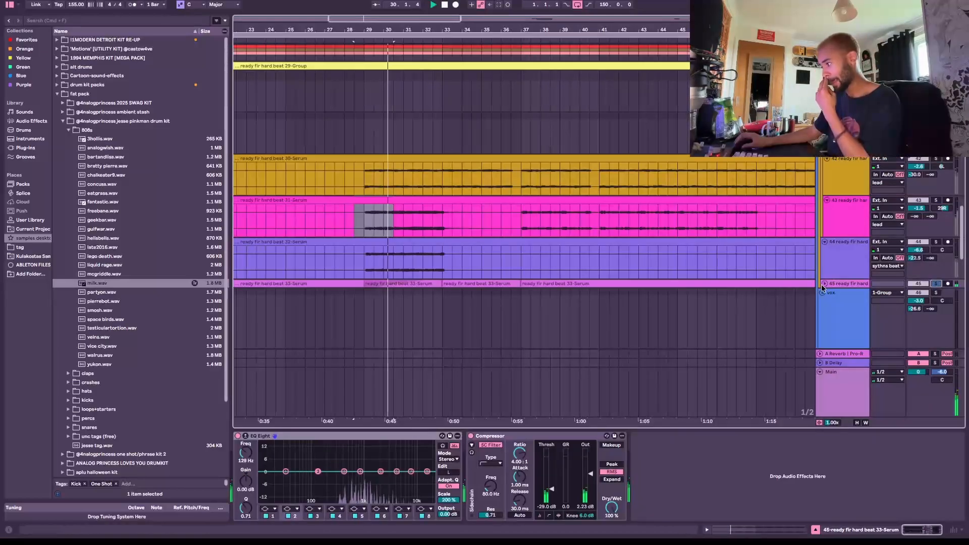
{"action": "left_click", "coordinate": [823, 284]}
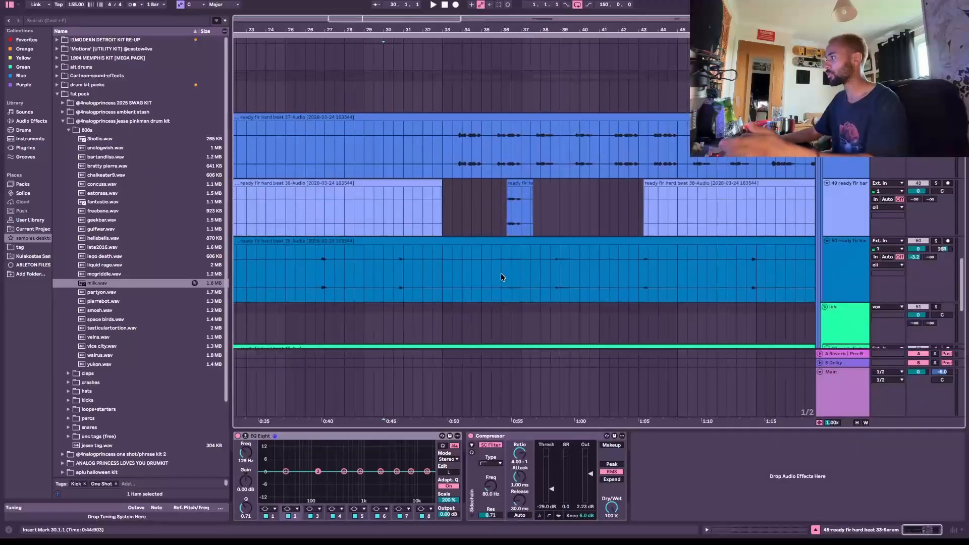
Step: Listen to the Serum tracks in the synth beat group playing together from about bar 28
{"action": "scroll", "coordinate": [692, 175], "scroll_direction": "down", "scroll_amount": 10}
{"action": "scroll", "coordinate": [691, 176], "scroll_direction": "up", "scroll_amount": 5}
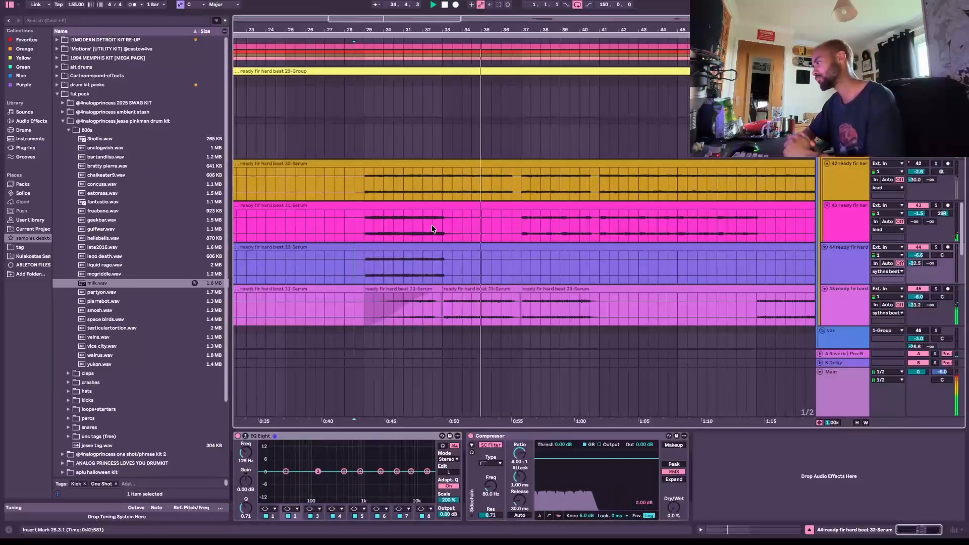
{"action": "key", "text": "space"}
Step: Solo the kick in the drums group and examine its EQ Eight and compressors
{"action": "scroll", "coordinate": [471, 195], "scroll_direction": "down", "scroll_amount": 5}
{"action": "scroll", "coordinate": [470, 195], "scroll_direction": "up", "scroll_amount": 12}
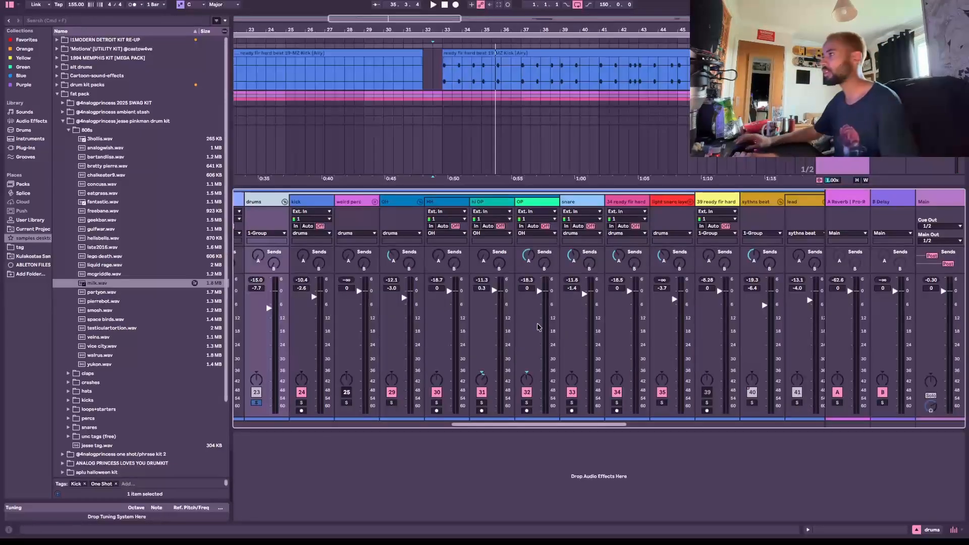
{"action": "left_click", "coordinate": [301, 403]}
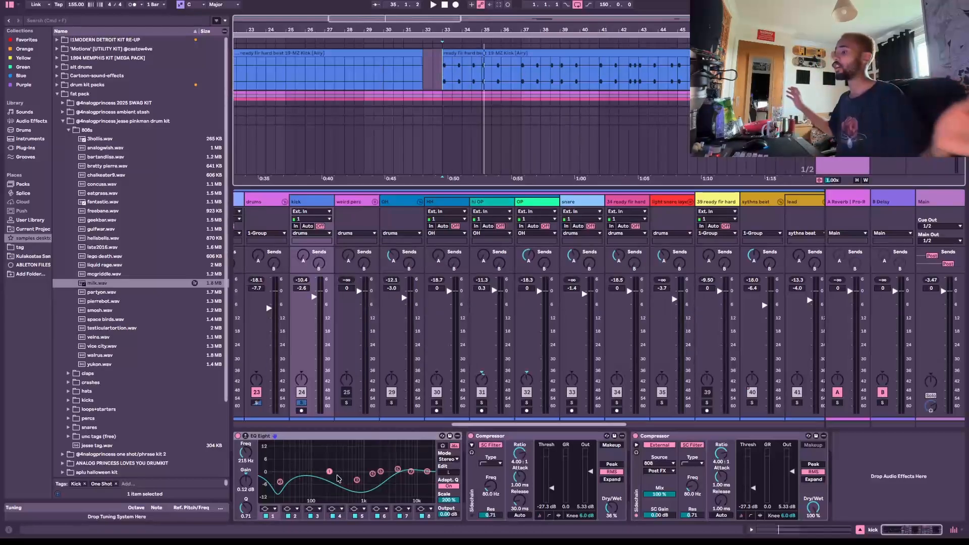
Step: Play the soloed OH hat group and examine its EQ Eight, Delay, Saturator and Glue Compressor
{"action": "left_click", "coordinate": [422, 338]}
{"action": "key", "text": "space"}
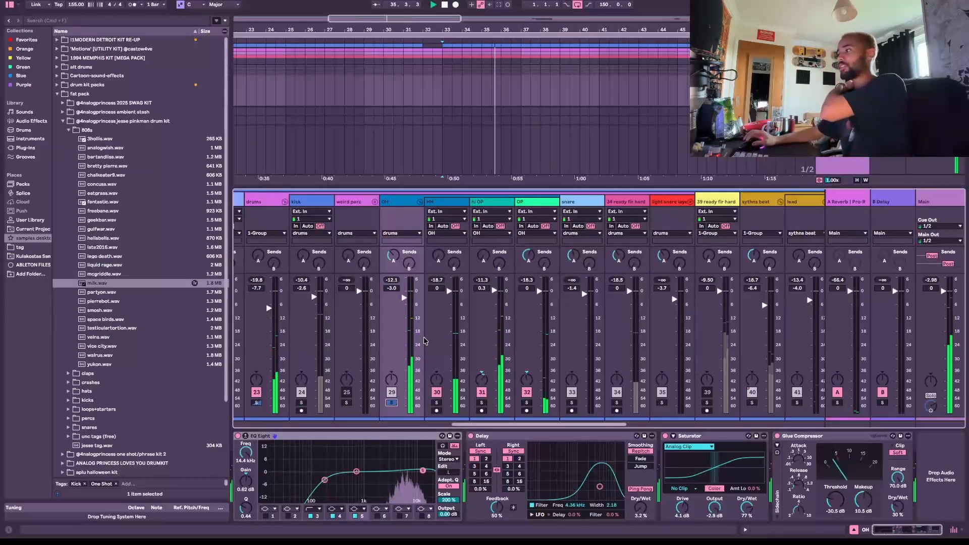
{"action": "key", "text": "space"}
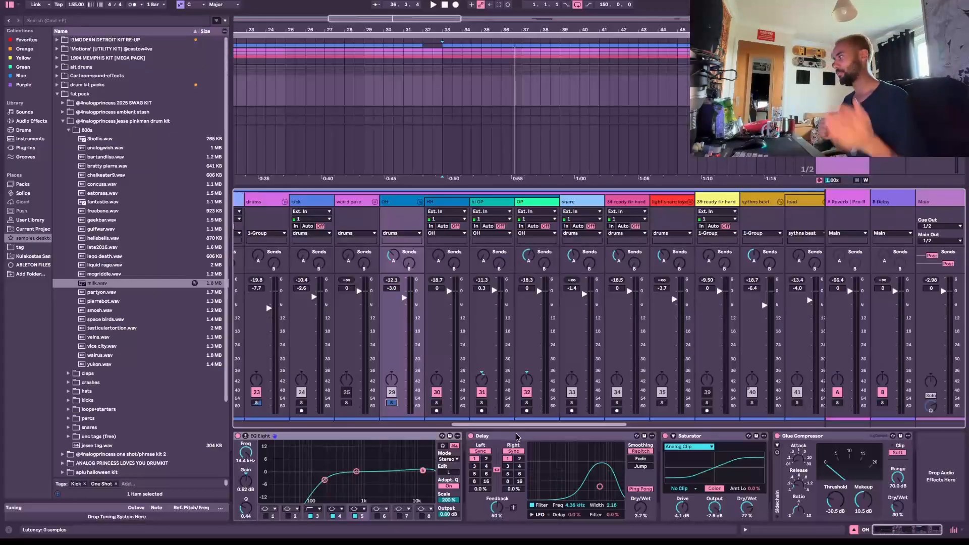
{"action": "key", "text": "space"}
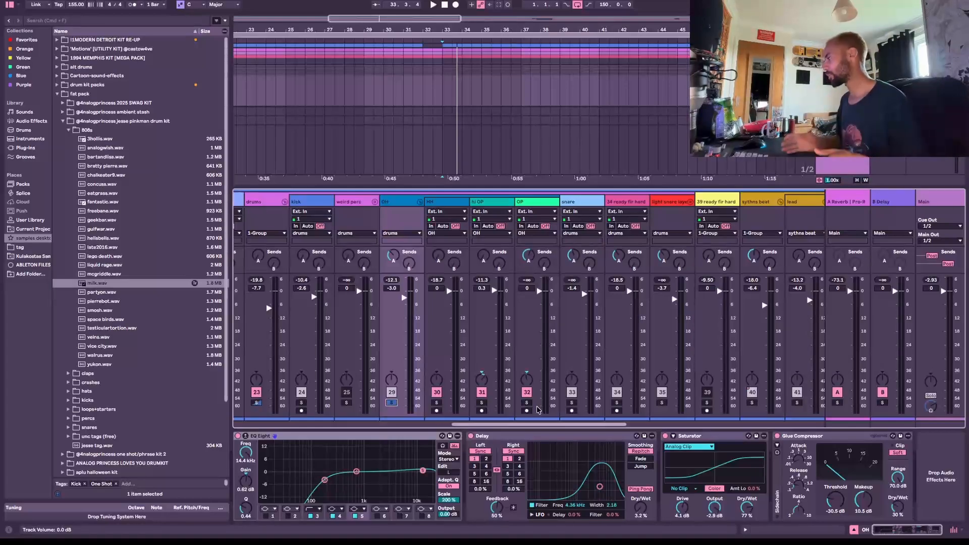
Step: Audition the individual drum tracks in solo, including the HH hi-hat and the MZ Stomp
{"action": "scroll", "coordinate": [500, 333], "scroll_direction": "right", "scroll_amount": 4}
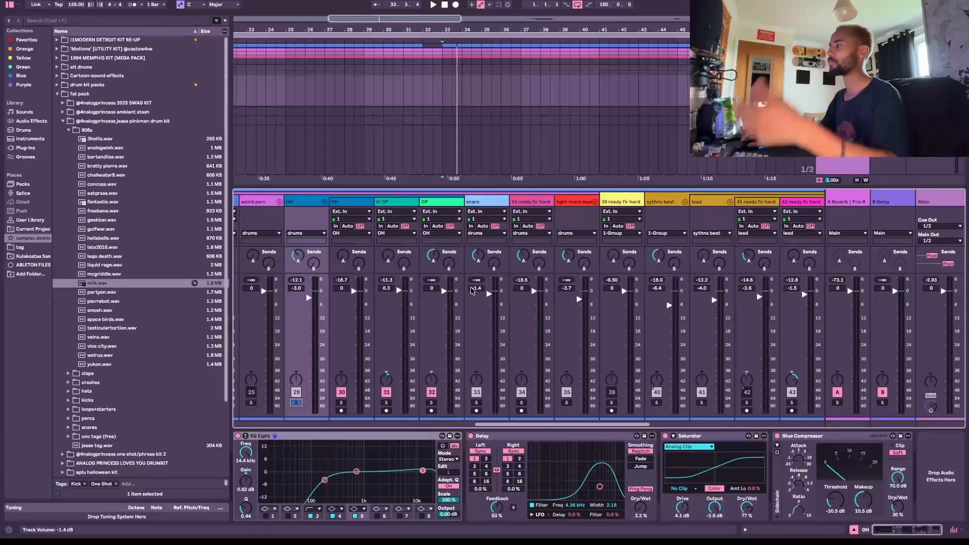
{"action": "key", "text": "space"}
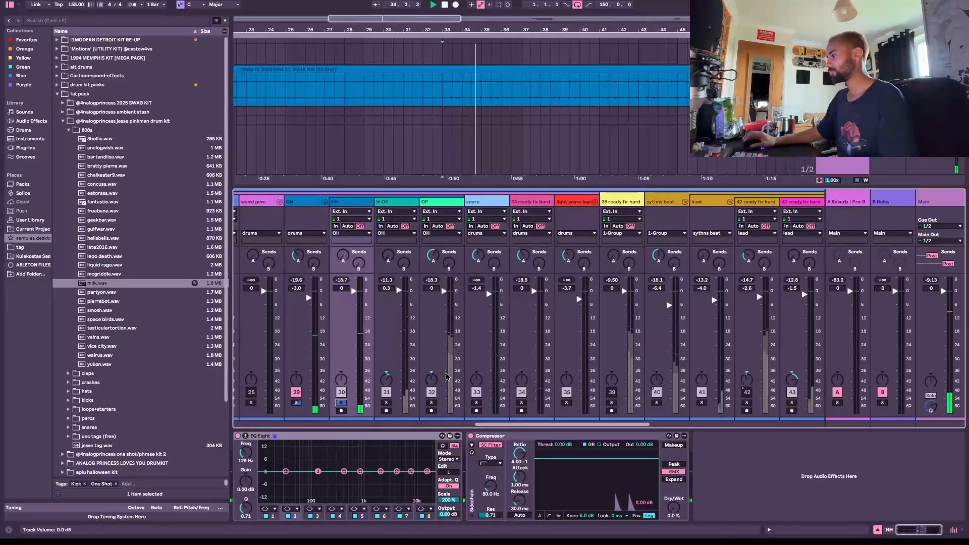
{"action": "key", "text": "space"}
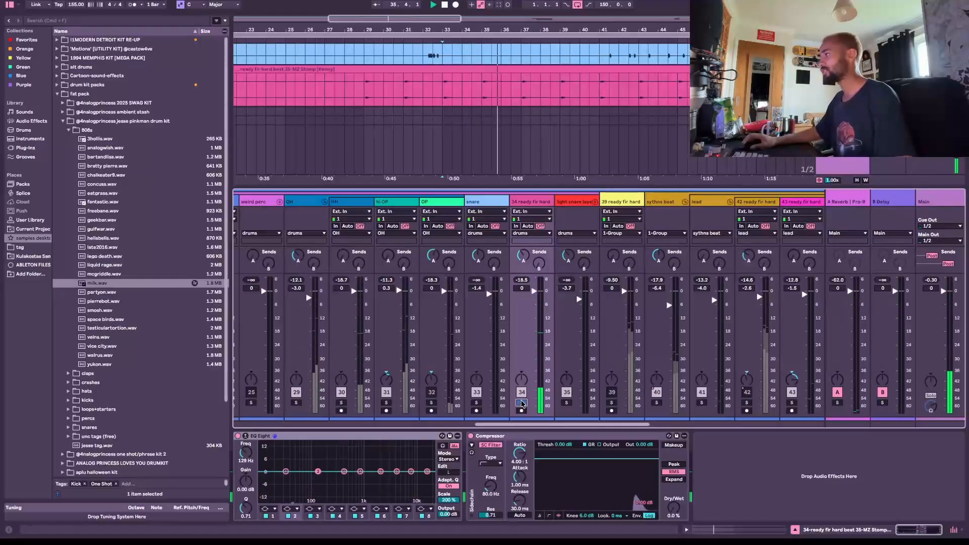
{"action": "key", "text": "space"}
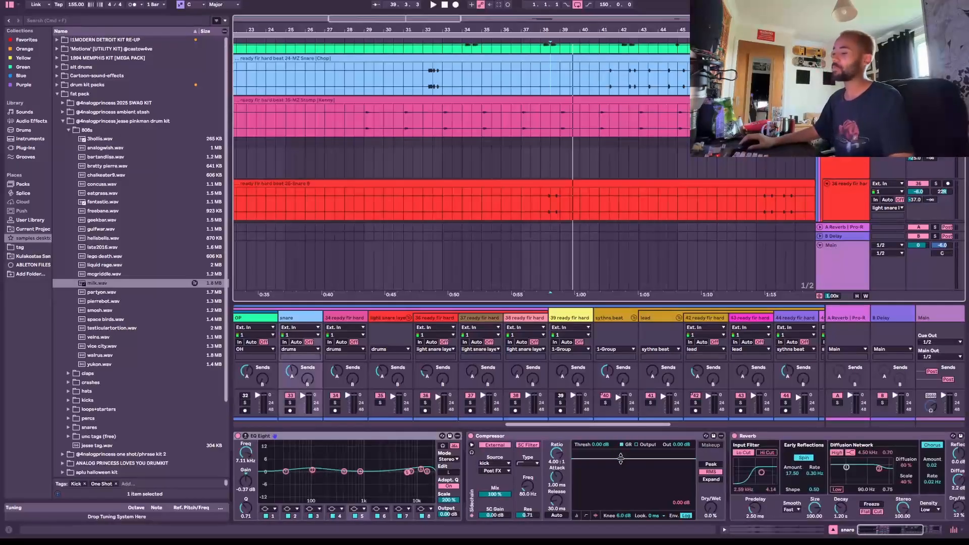
Step: Review the snare's effects chain and the snare, clap and rim tracks of the light snare layer
{"action": "scroll", "coordinate": [622, 458], "scroll_direction": "right", "scroll_amount": 2}
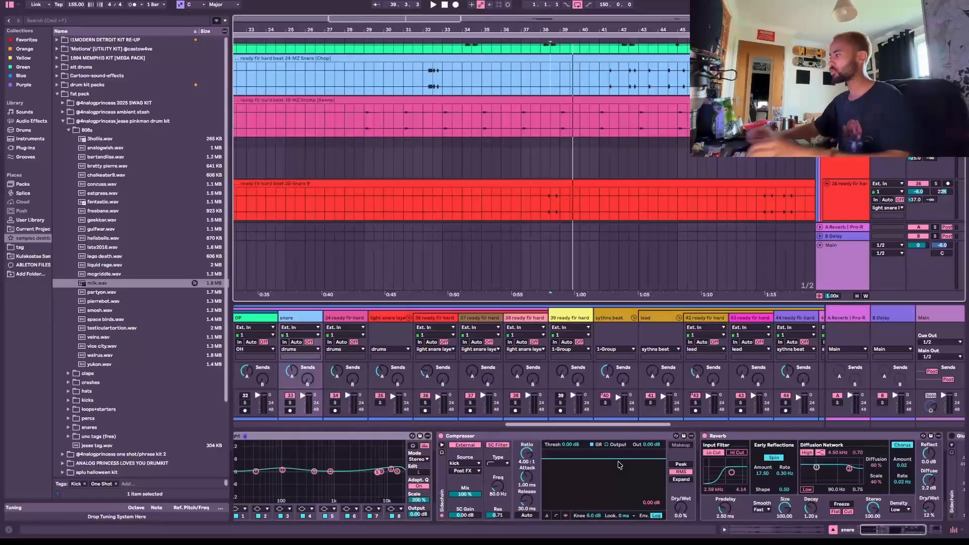
{"action": "scroll", "coordinate": [615, 478], "scroll_direction": "right", "scroll_amount": 5}
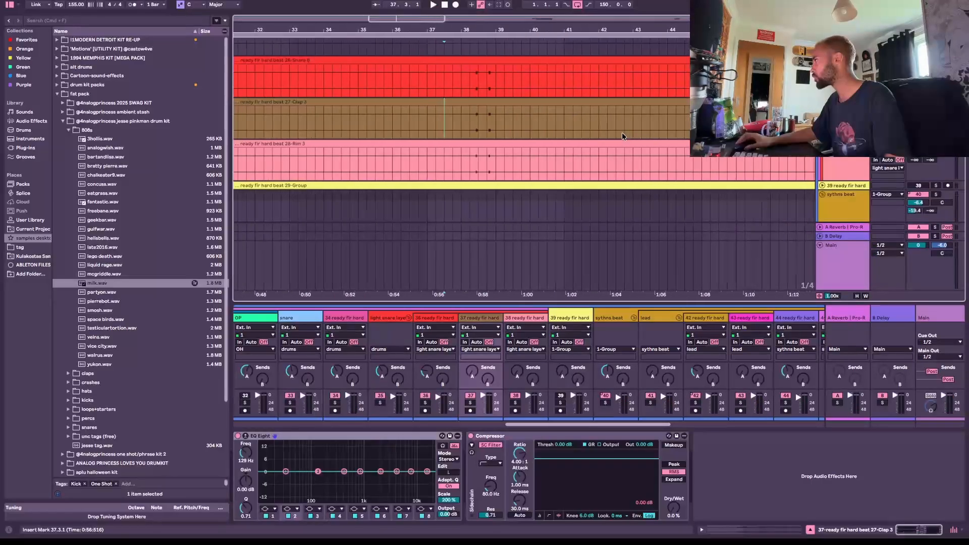
{"action": "scroll", "coordinate": [687, 138], "scroll_direction": "up", "scroll_amount": 2}
{"action": "scroll", "coordinate": [687, 137], "scroll_direction": "up", "scroll_amount": 2}
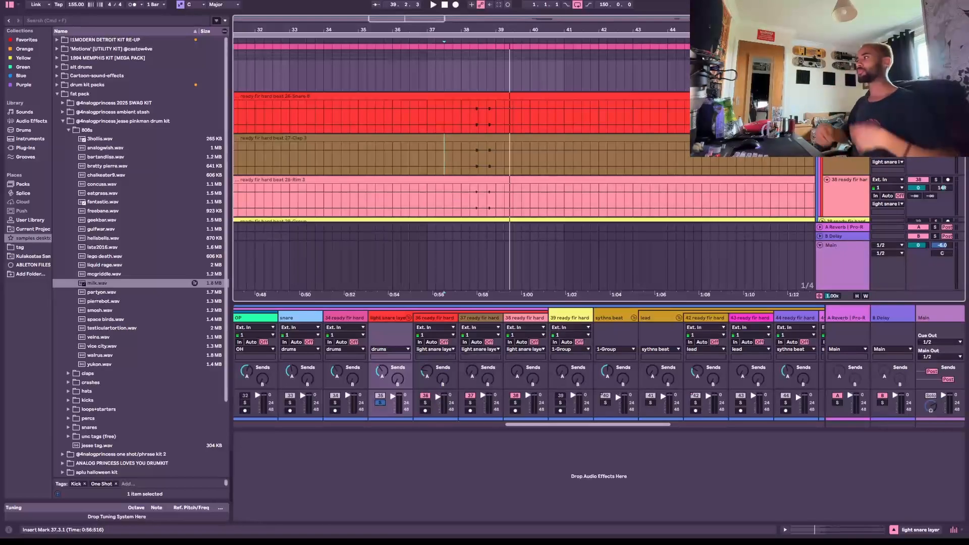
Step: Select the 29-Group track and the snare in turn, and play the mix from about bar 38
{"action": "left_click", "coordinate": [848, 220]}
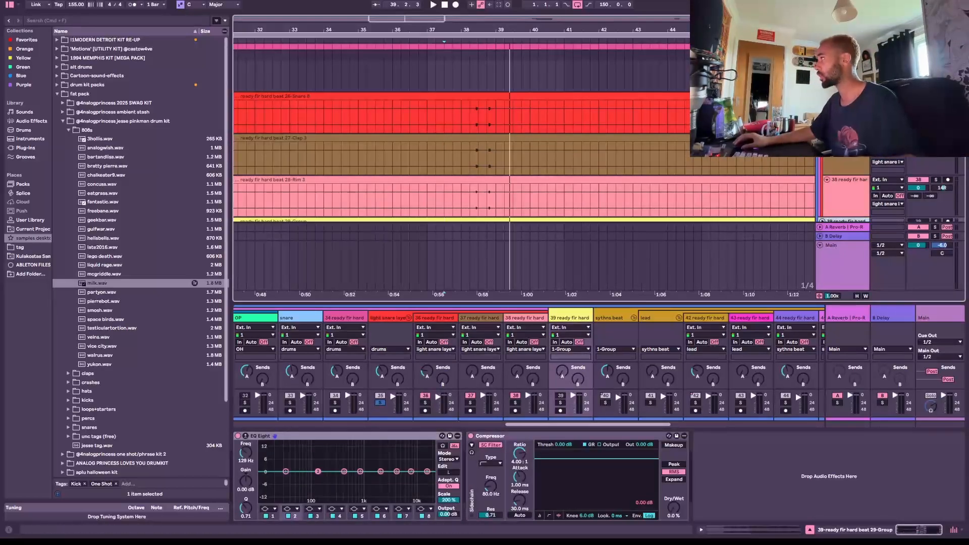
{"action": "left_click", "coordinate": [846, 54]}
{"action": "key", "text": "space"}
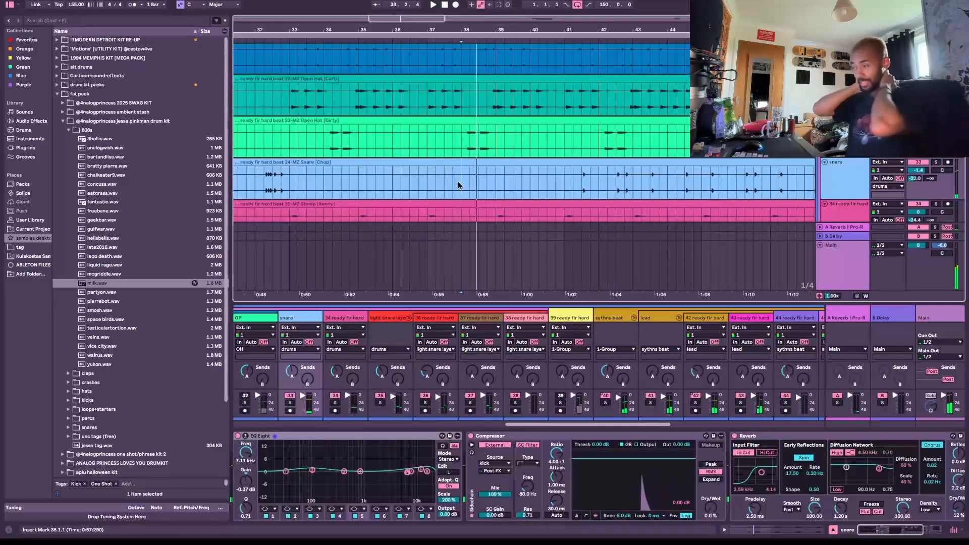
Step: Look back over the string and drum tracks and play the vox group from about bar 38
{"action": "scroll", "coordinate": [488, 138], "scroll_direction": "up", "scroll_amount": 10}
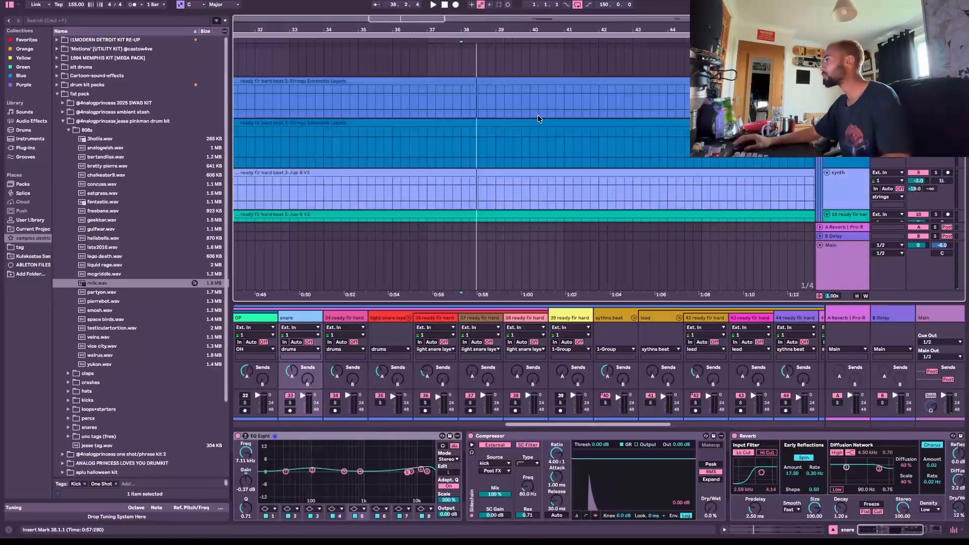
{"action": "scroll", "coordinate": [549, 100], "scroll_direction": "down", "scroll_amount": 2}
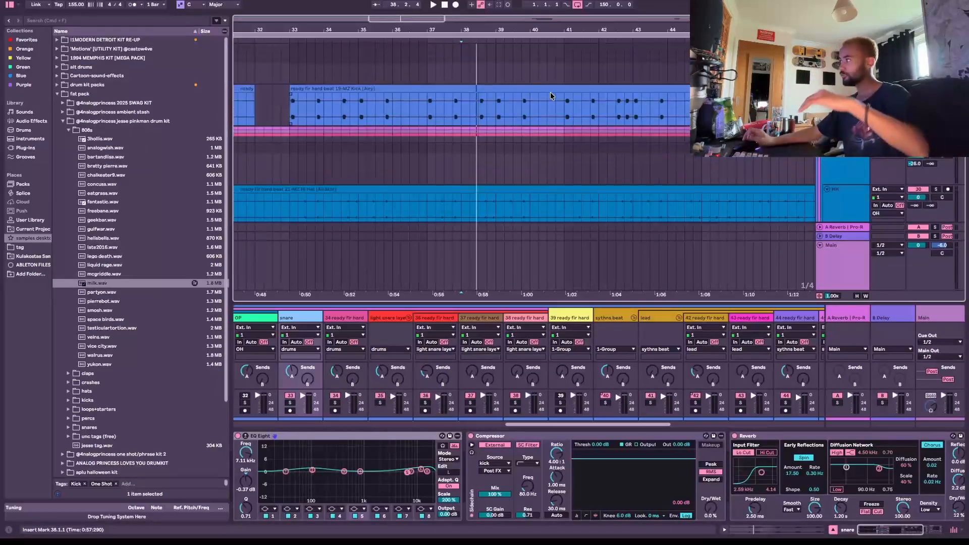
{"action": "key", "text": "space"}
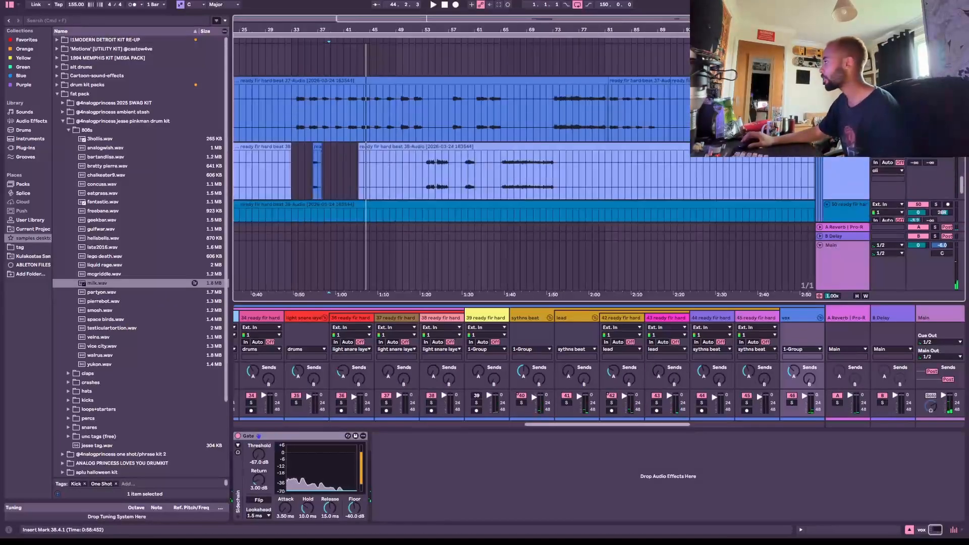
Step: Show the first vocal subgroup's effects in the vox group and unfold its first Audio Effect Rack
{"action": "double_click", "coordinate": [846, 61]}
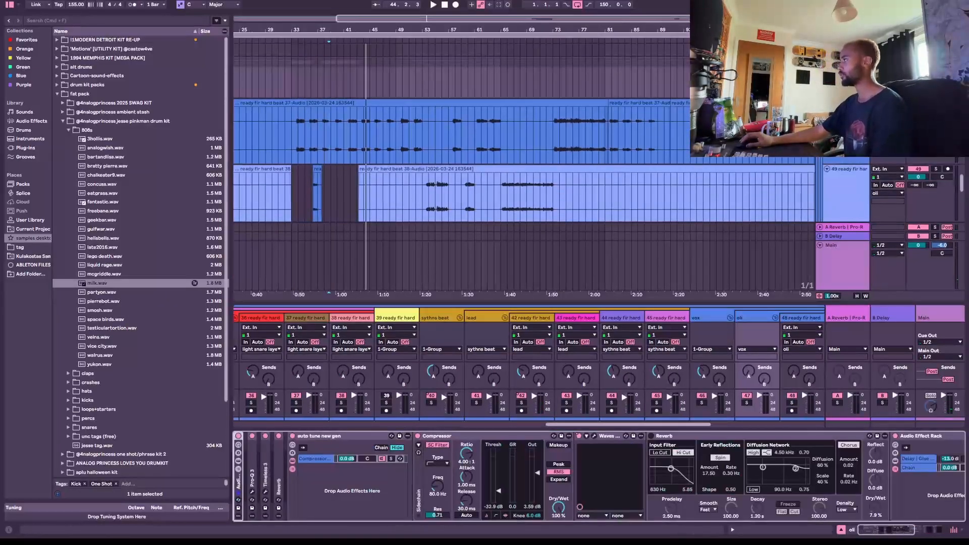
{"action": "scroll", "coordinate": [323, 465], "scroll_direction": "right", "scroll_amount": 5}
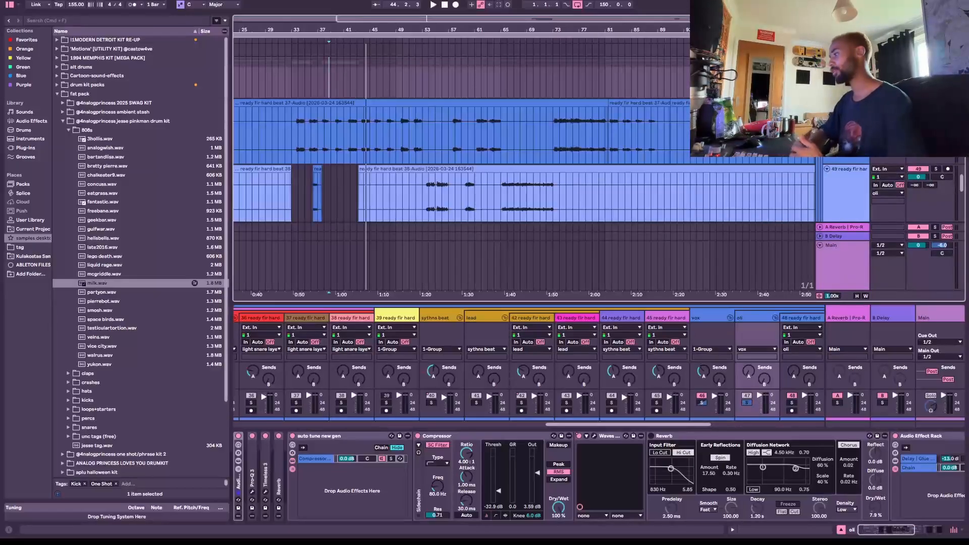
{"action": "double_click", "coordinate": [238, 486]}
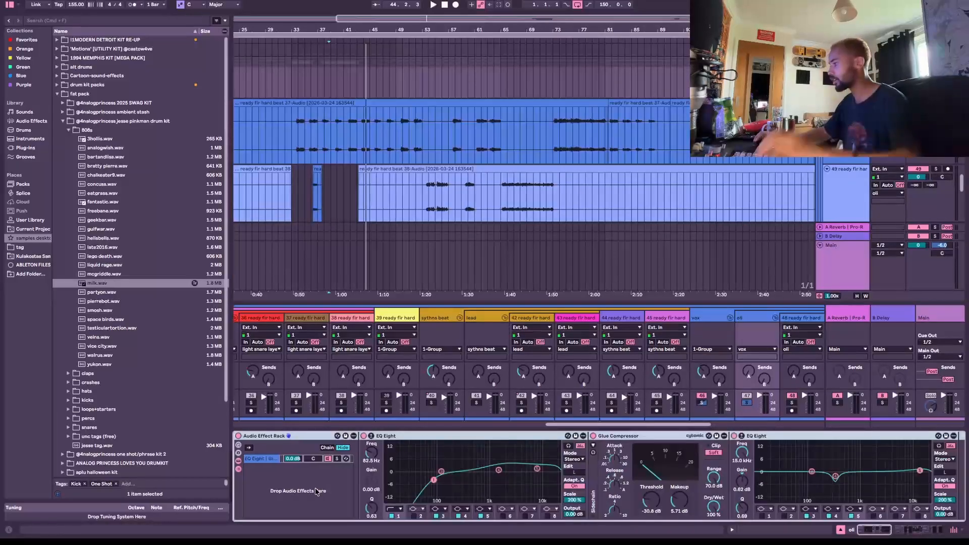
Step: Review the two EQ Eights and the Glue Compressor in the first vocal subgroup's opening Audio Effect Rack, then fold the rack's devices away
{"action": "scroll", "coordinate": [366, 481], "scroll_direction": "right", "scroll_amount": 5}
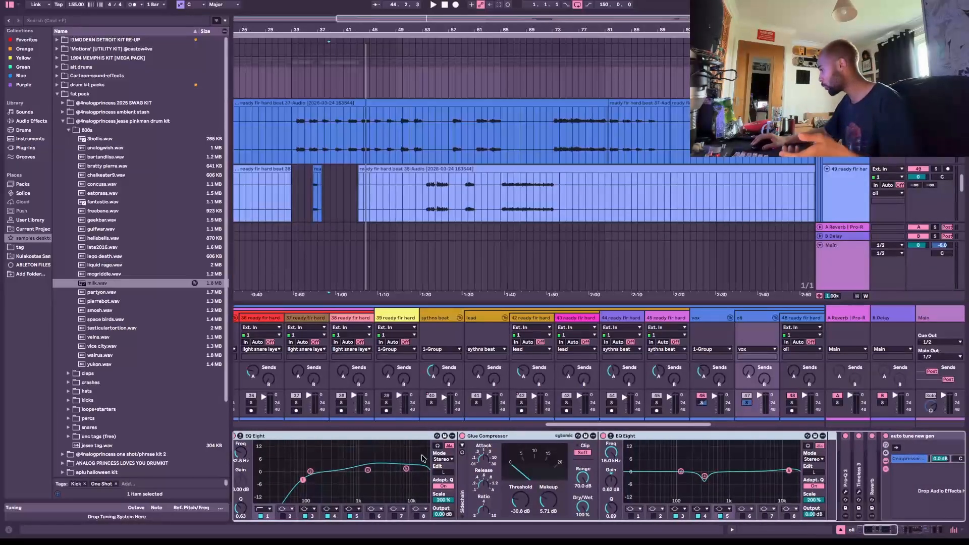
{"action": "scroll", "coordinate": [516, 483], "scroll_direction": "right", "scroll_amount": 4}
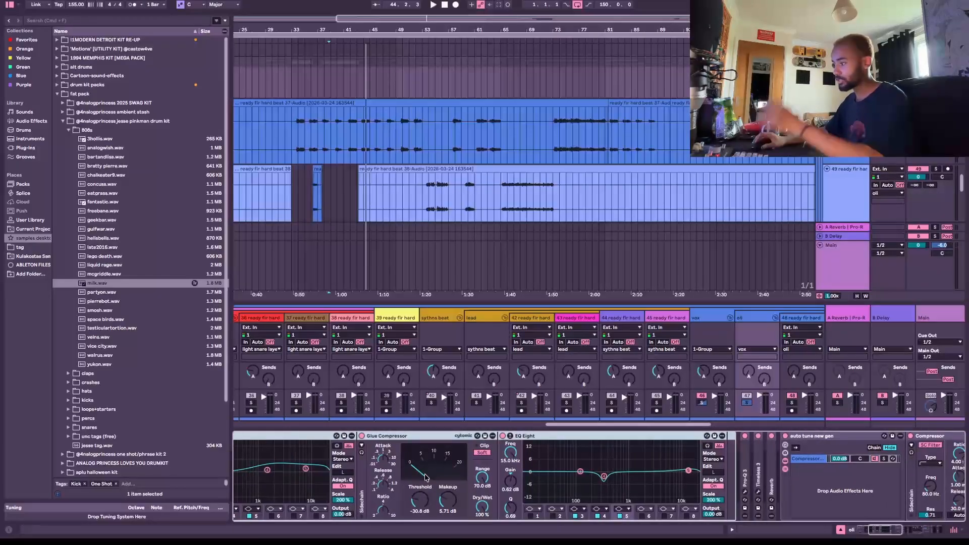
{"action": "key", "text": "space"}
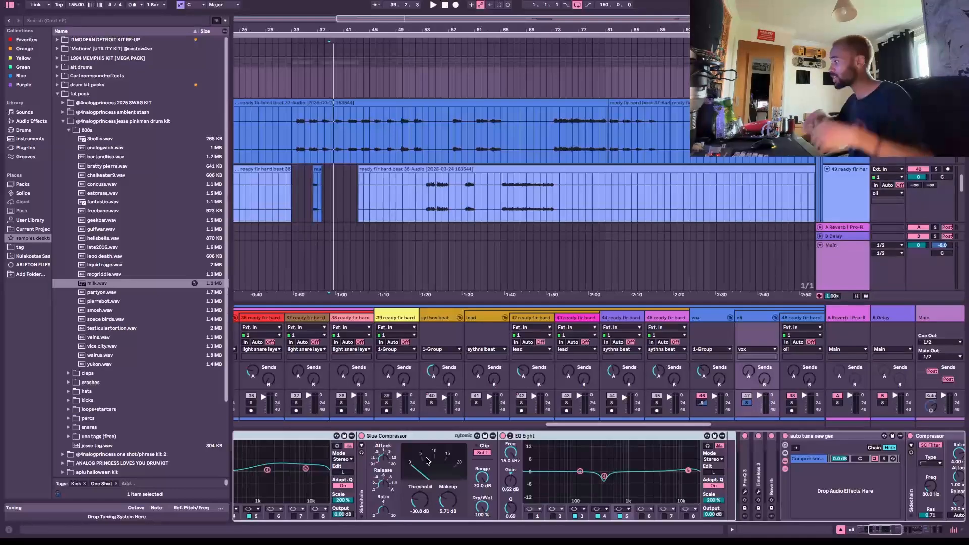
{"action": "scroll", "coordinate": [589, 467], "scroll_direction": "right", "scroll_amount": 8}
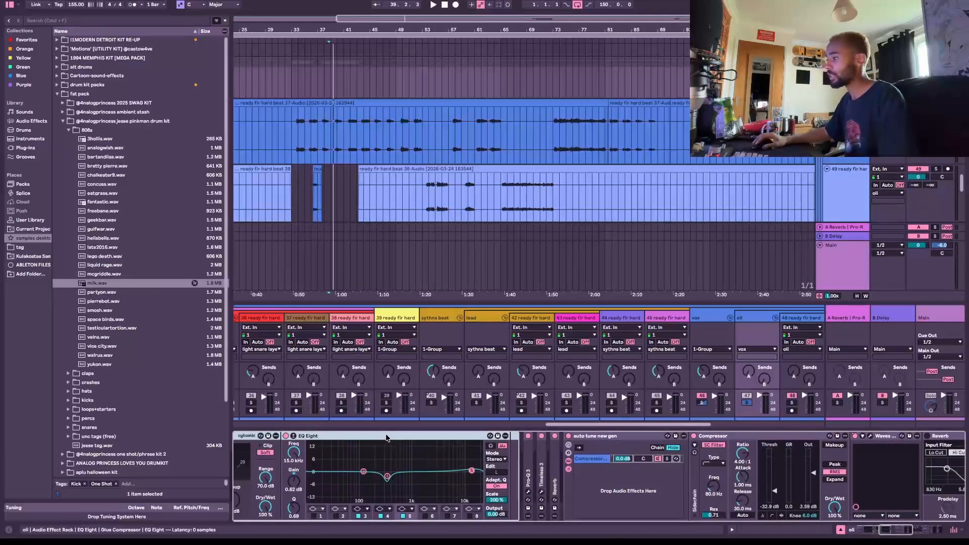
{"action": "scroll", "coordinate": [386, 434], "scroll_direction": "right", "scroll_amount": 8}
{"action": "scroll", "coordinate": [324, 470], "scroll_direction": "left", "scroll_amount": 3}
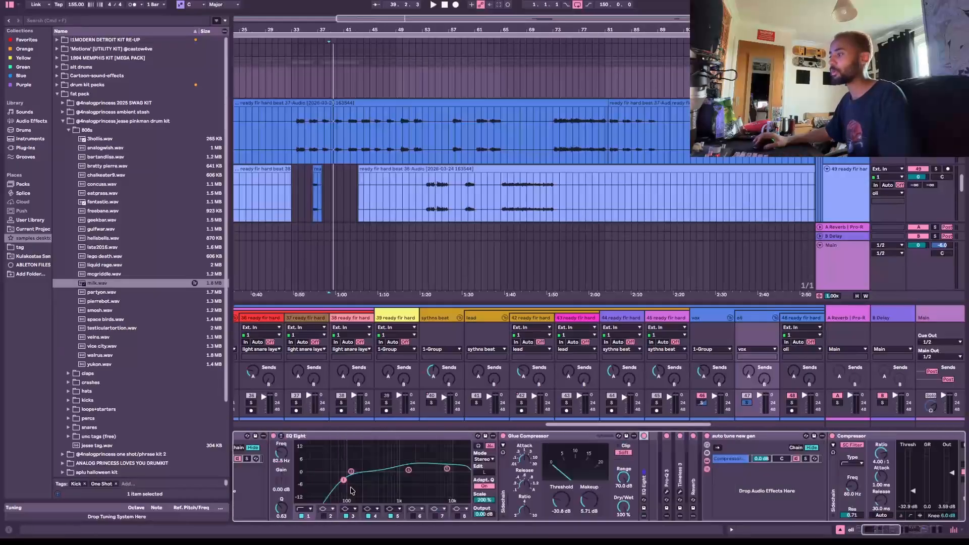
{"action": "double_click", "coordinate": [380, 475]}
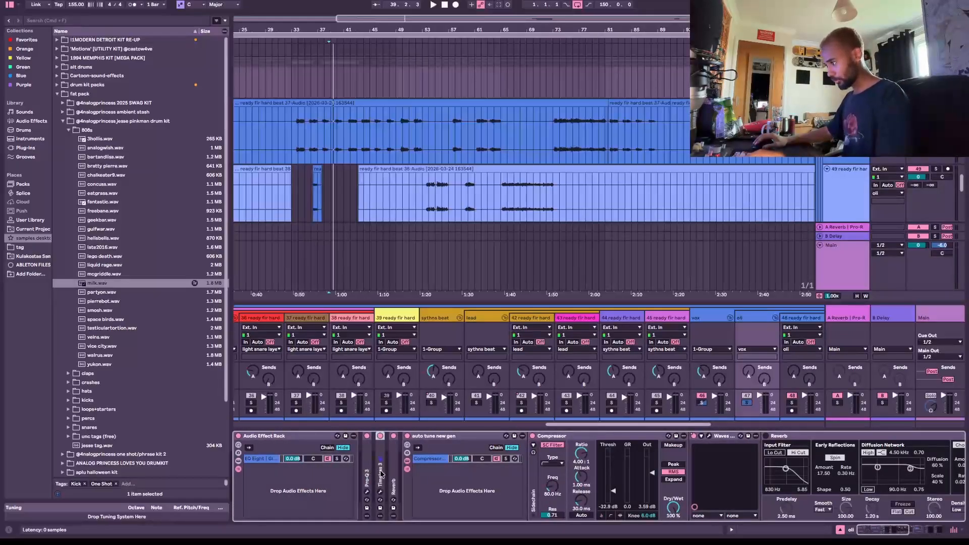
Step: Show the Delay and Glue Compressor chain in the first vocal subgroup's last Audio Effect Rack and play a short stretch from about bar 38
{"action": "left_click", "coordinate": [347, 203]}
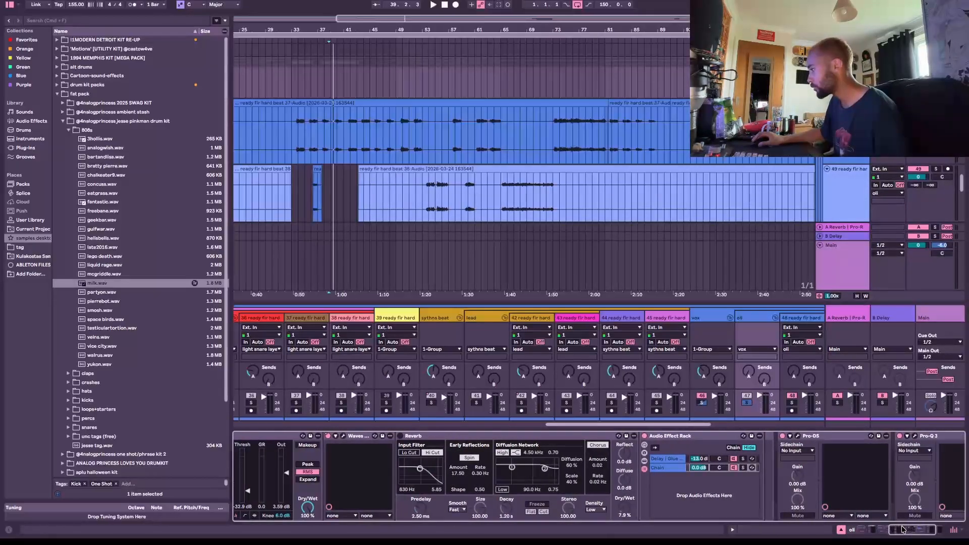
{"action": "scroll", "coordinate": [865, 526], "scroll_direction": "right", "scroll_amount": 5}
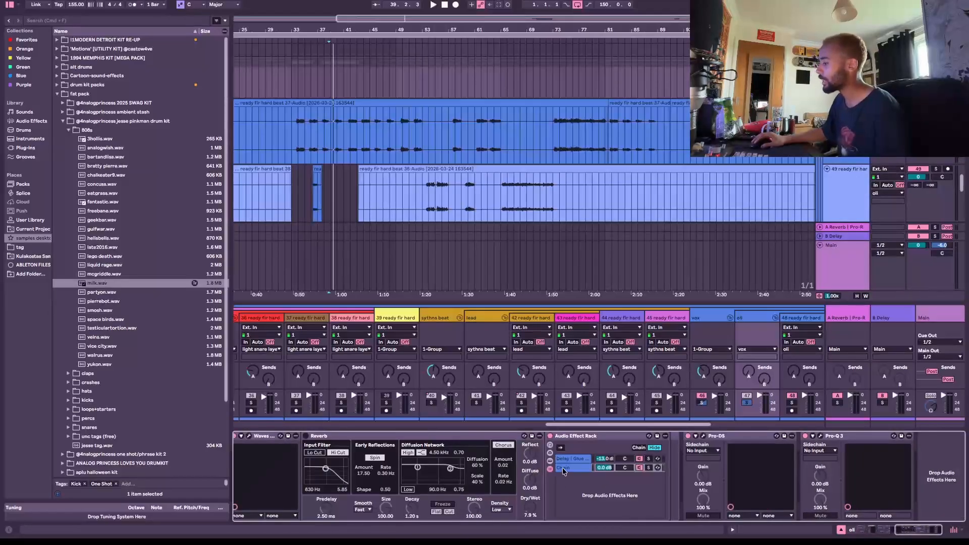
{"action": "left_click", "coordinate": [566, 459]}
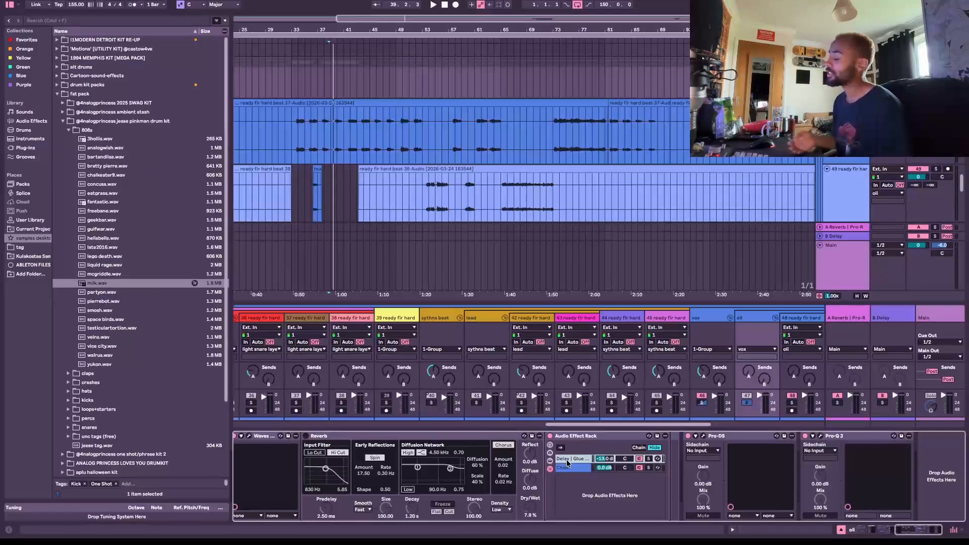
{"action": "left_click", "coordinate": [574, 463]}
{"action": "left_click_drag", "start_coordinate": [900, 531], "coordinate": [912, 533]}
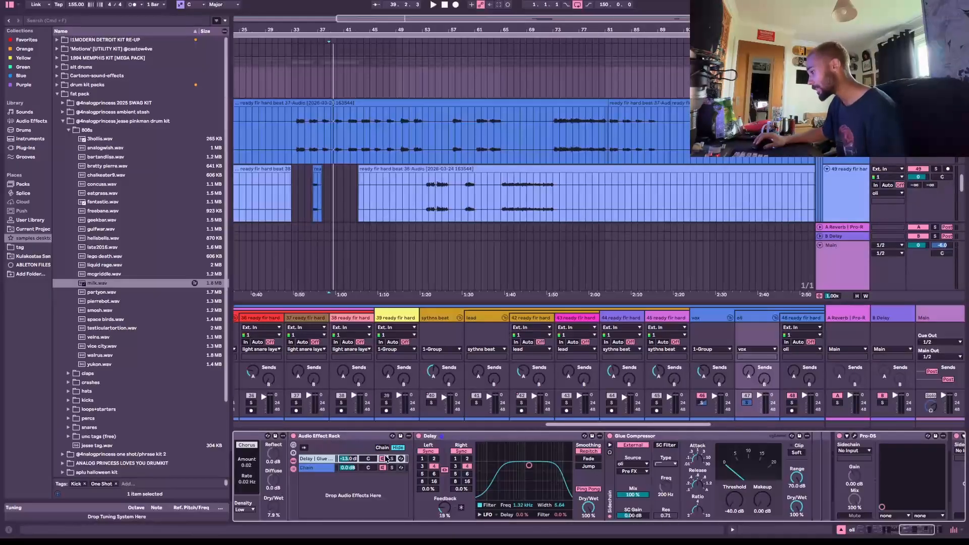
{"action": "key", "text": "space"}
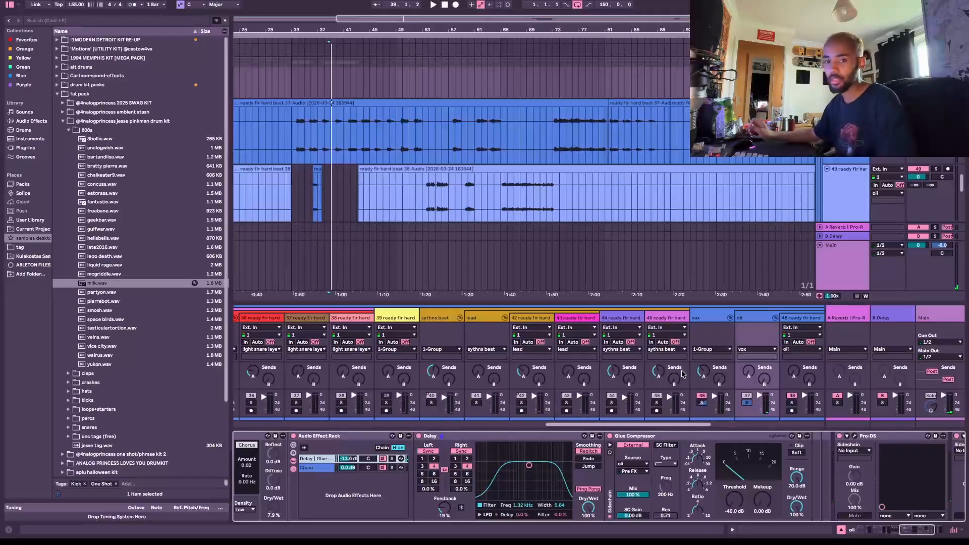
{"action": "scroll", "coordinate": [422, 453], "scroll_direction": "left", "scroll_amount": 5}
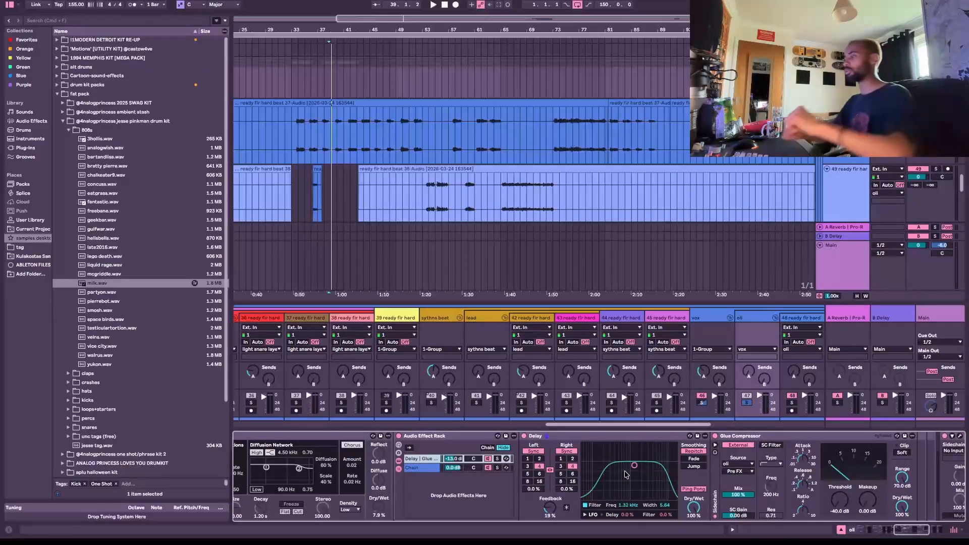
{"action": "key", "text": "space"}
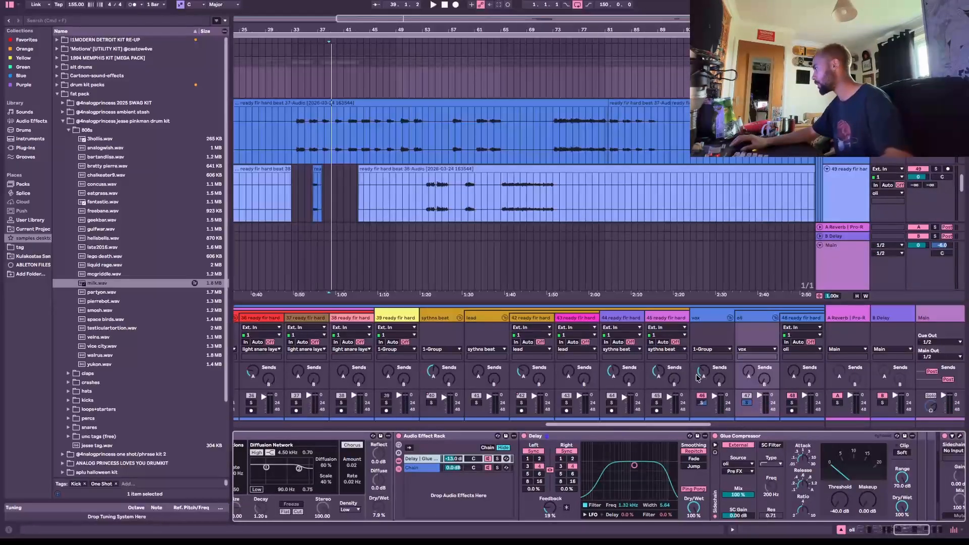
Step: Select the first vocal subgroup and play it soloed up to about bar 46
{"action": "scroll", "coordinate": [435, 374], "scroll_direction": "right", "scroll_amount": 8}
{"action": "left_click", "coordinate": [438, 316]}
{"action": "left_click", "coordinate": [371, 317]}
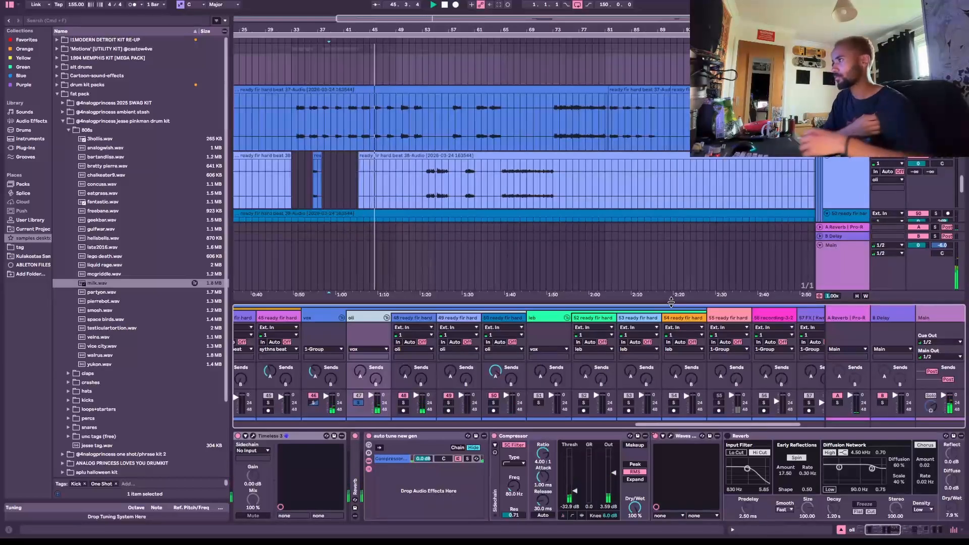
{"action": "key", "text": "space"}
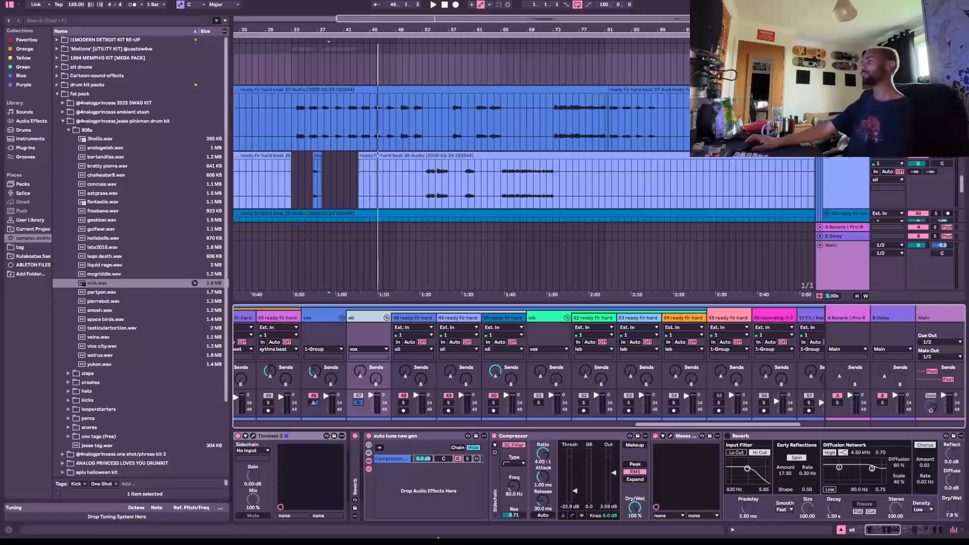
Step: Show the second vocal subgroup's effects and review the chain from the first EQ Eight through to the Delay and Glue Compressor
{"action": "scroll", "coordinate": [549, 188], "scroll_direction": "down", "scroll_amount": 4}
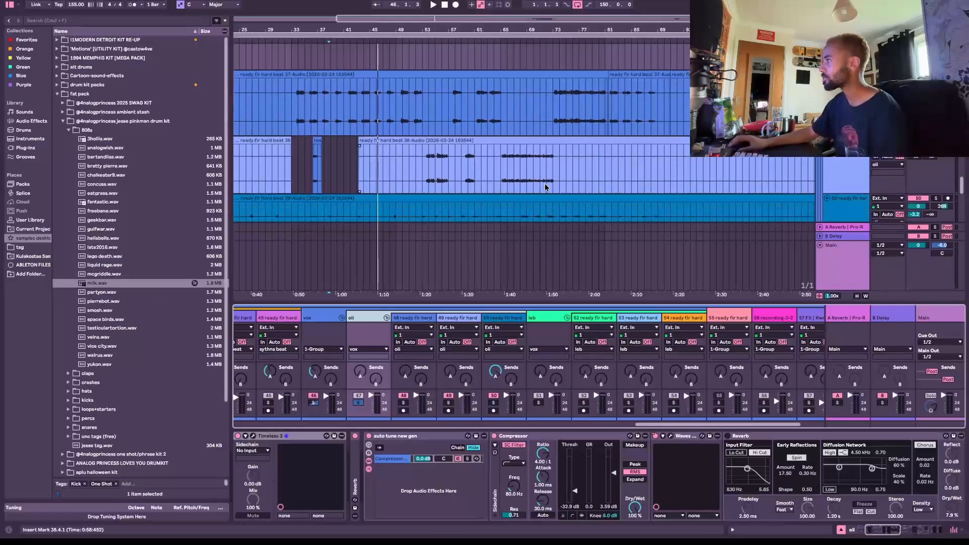
{"action": "left_click", "coordinate": [550, 338]}
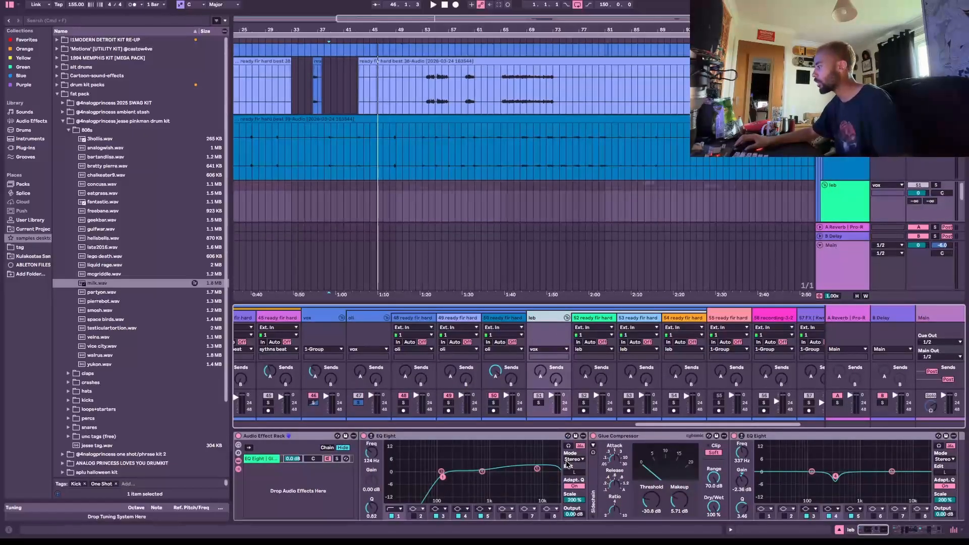
{"action": "scroll", "coordinate": [567, 465], "scroll_direction": "right", "scroll_amount": 10}
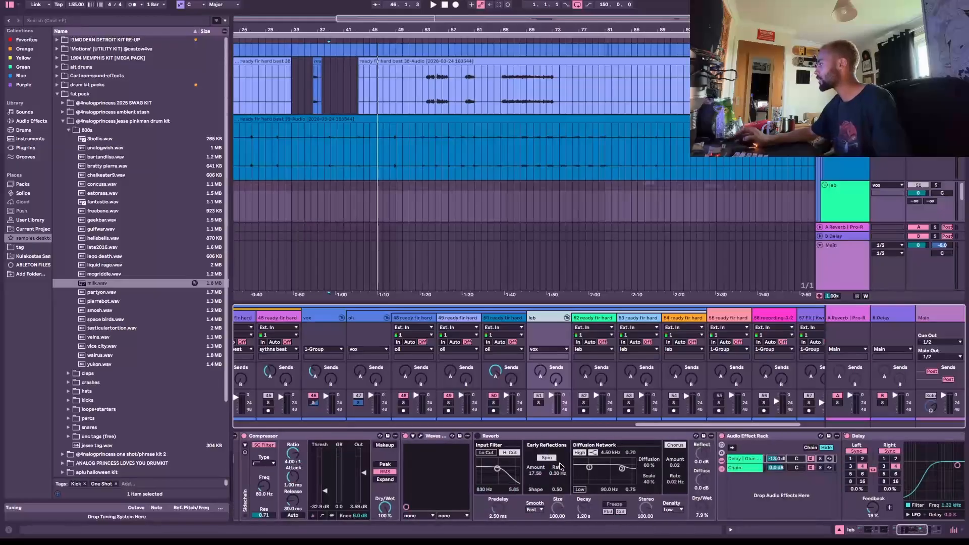
{"action": "scroll", "coordinate": [559, 467], "scroll_direction": "right", "scroll_amount": 8}
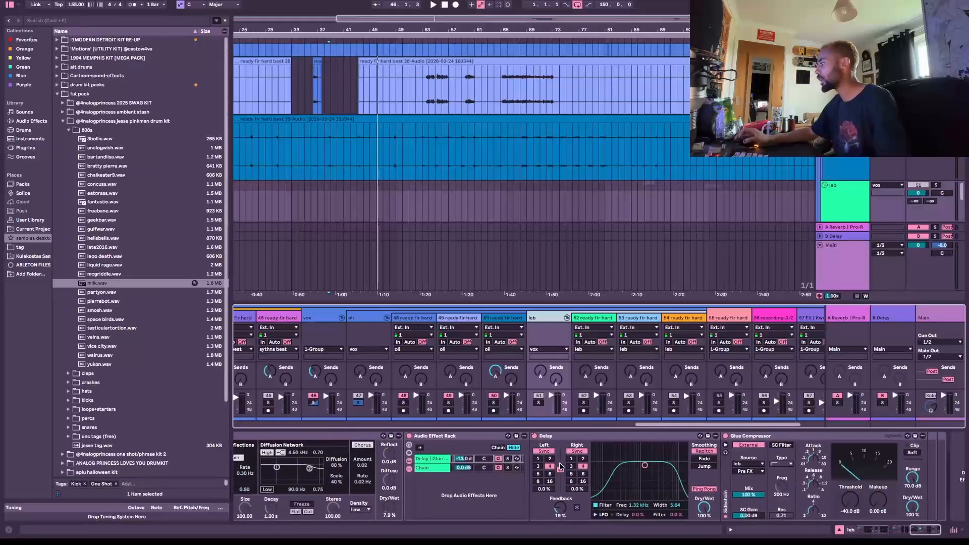
Step: Solo the second vocal subgroup and play it from several places in the arrangement, ending at about bar 90
{"action": "left_click", "coordinate": [539, 403]}
{"action": "scroll", "coordinate": [531, 177], "scroll_direction": "down", "scroll_amount": 5}
{"action": "left_click", "coordinate": [562, 172]}
{"action": "key", "text": "space"}
{"action": "left_click", "coordinate": [443, 165]}
{"action": "key", "text": "space"}
{"action": "key", "text": "space"}
{"action": "scroll", "coordinate": [645, 232], "scroll_direction": "up", "scroll_amount": 5}
{"action": "left_click", "coordinate": [665, 176]}
{"action": "key", "text": "space"}
{"action": "key", "text": "space"}
{"action": "scroll", "coordinate": [680, 225], "scroll_direction": "down", "scroll_amount": 4}
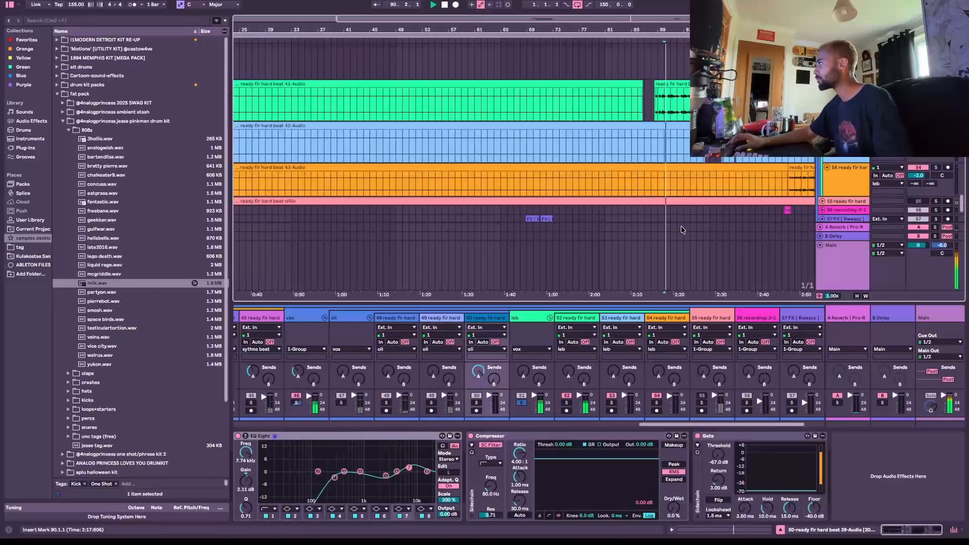
Step: Zoom out along the arrangement and play the second vocal subgroup's parts from about bar 101
{"action": "scroll", "coordinate": [668, 222], "scroll_direction": "up", "scroll_amount": 4}
{"action": "scroll", "coordinate": [626, 199], "scroll_direction": "right", "scroll_amount": 5}
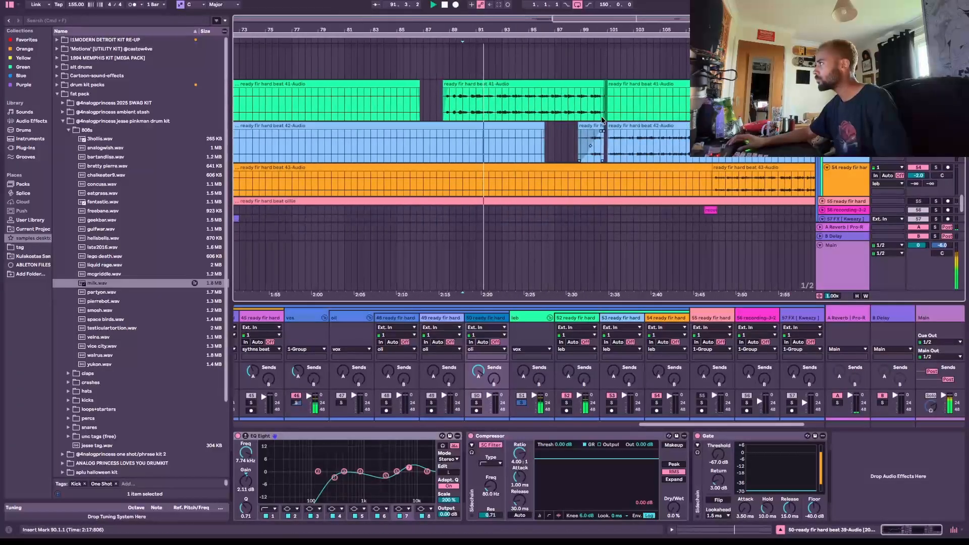
{"action": "left_click", "coordinate": [627, 125]}
{"action": "key", "text": "space"}
{"action": "key", "text": "space"}
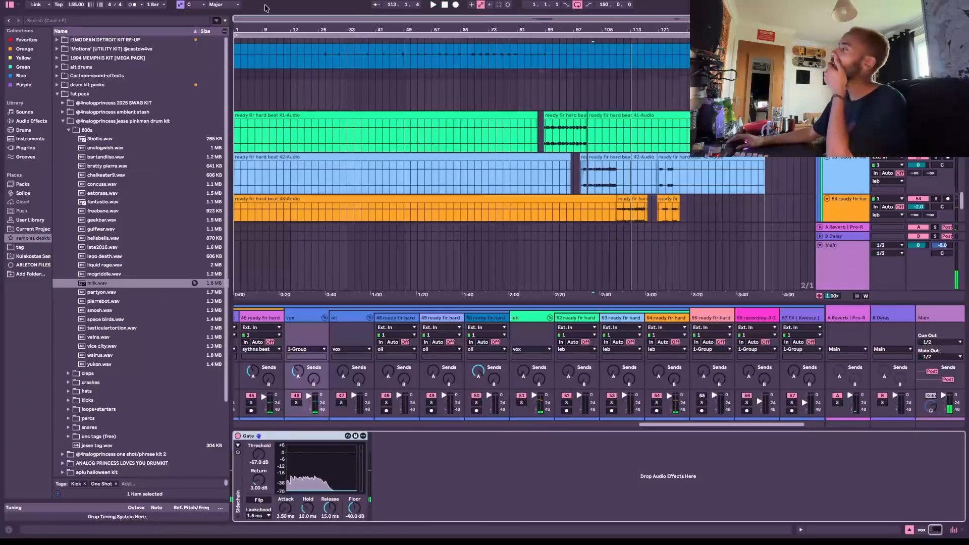
Step: Hide the mixer below the arrangement
{"action": "mouse_move", "coordinate": [154, 2]}
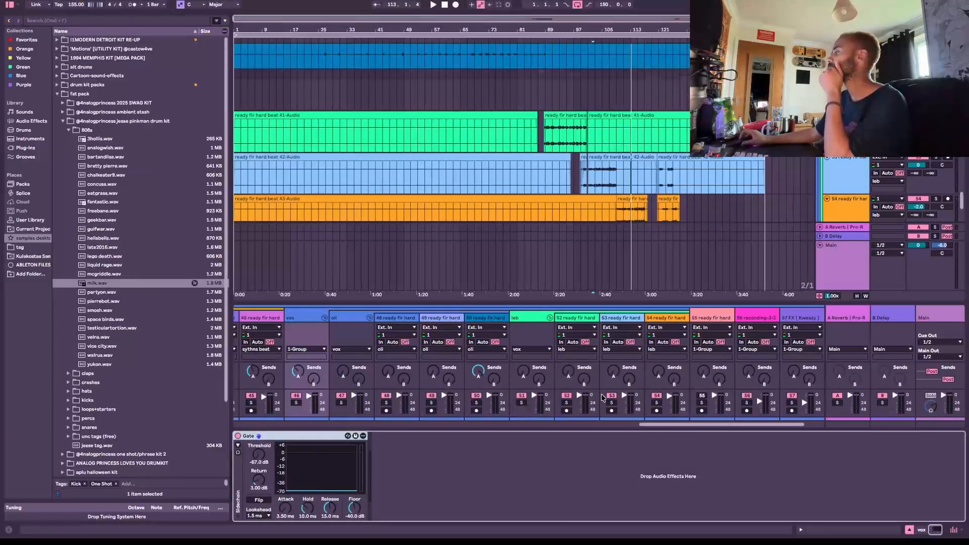
{"action": "left_click", "coordinate": [954, 531]}
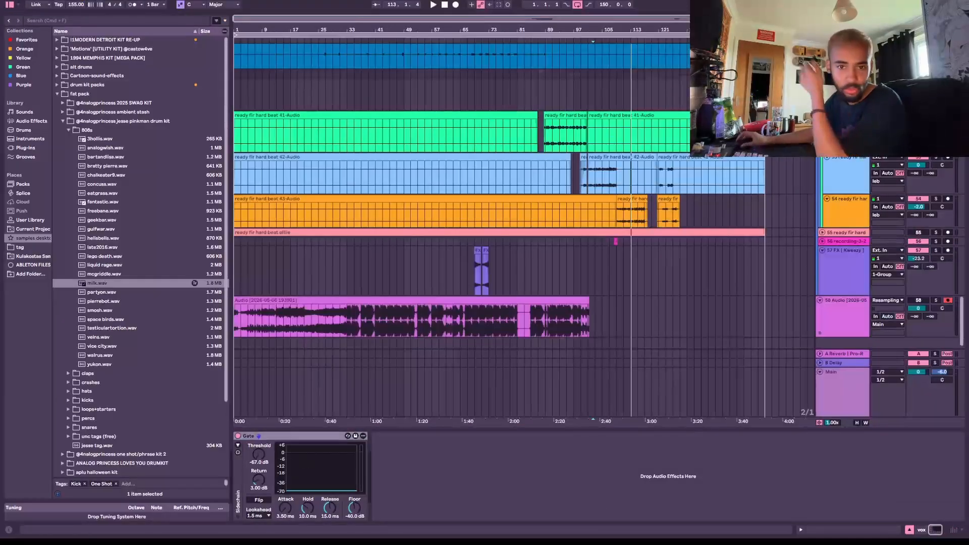